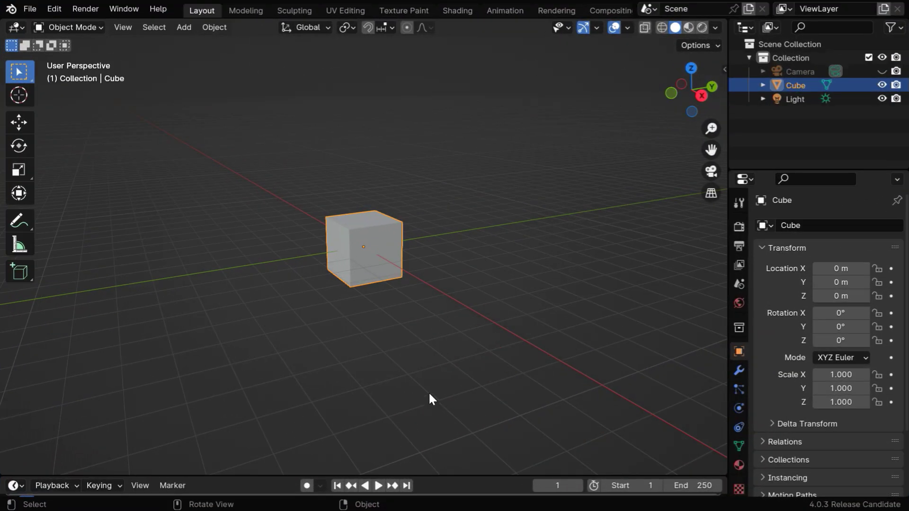
Delete the default cube and turn the 3D view into a Text Editor.
key(x)
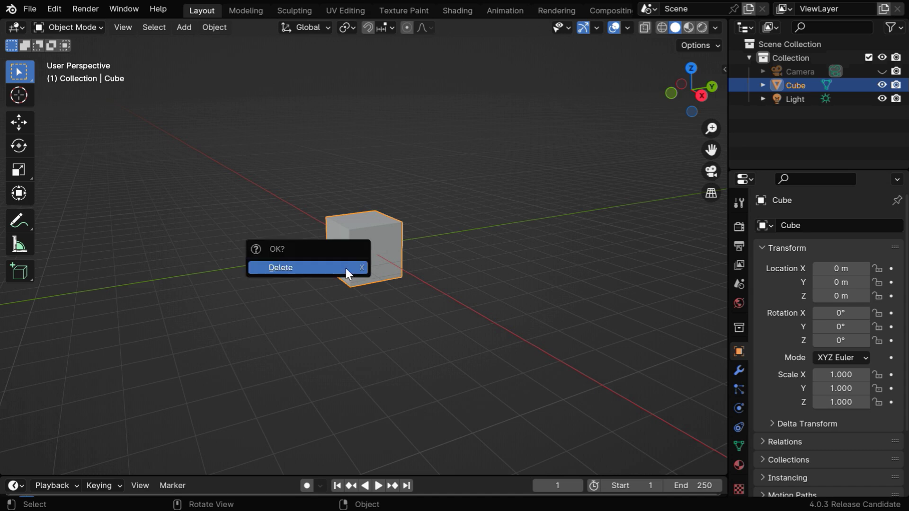
click(346, 268)
click(16, 28)
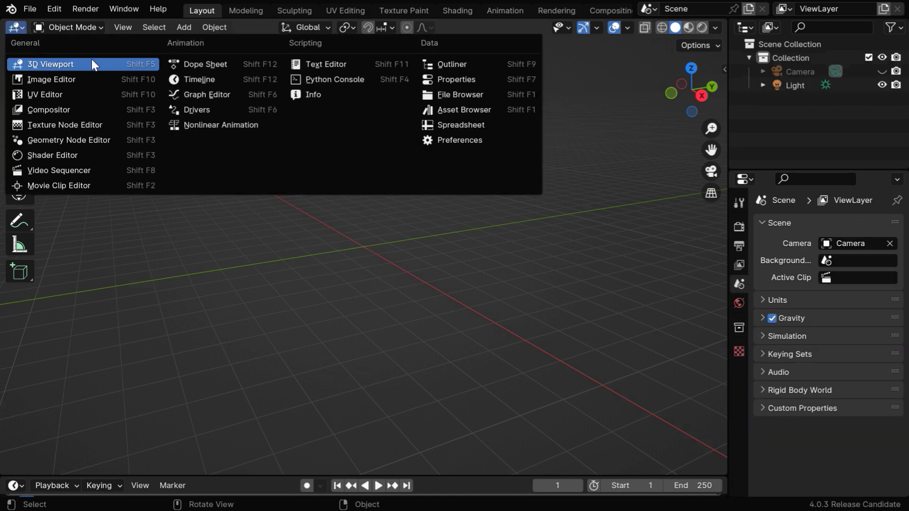
click(312, 65)
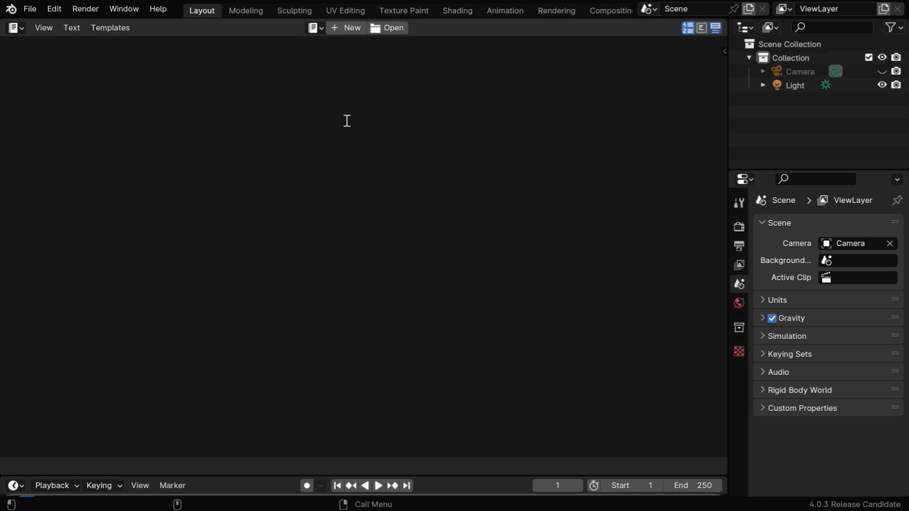
Paste the glass-scene Python script into a new text block.
click(348, 28)
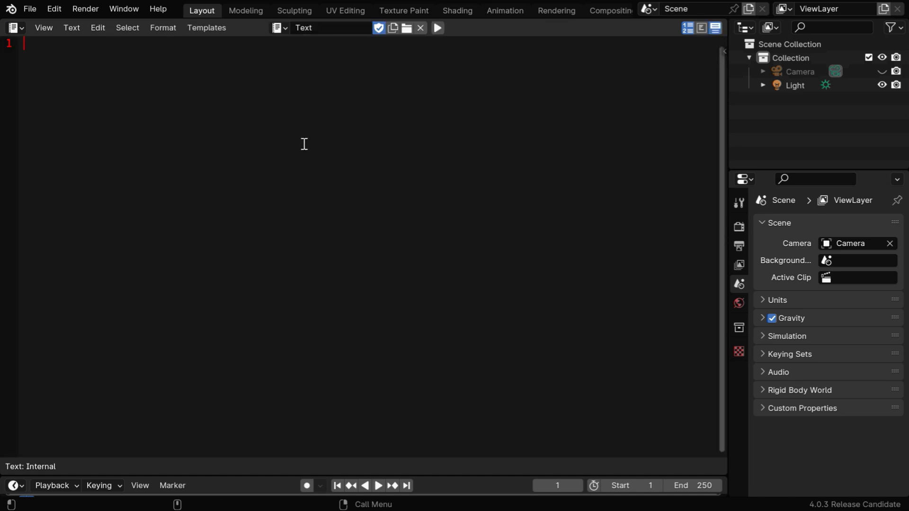
key(ctrl+v)
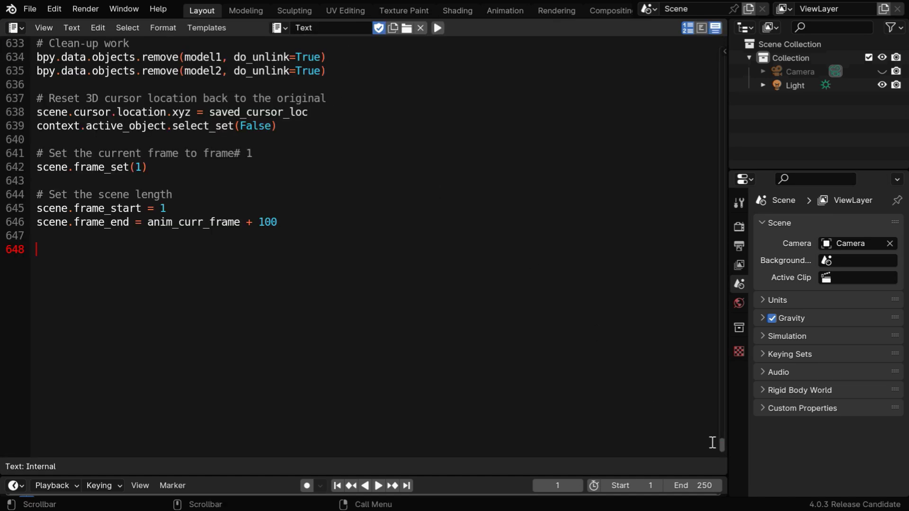
drag(721, 442, 719, 55)
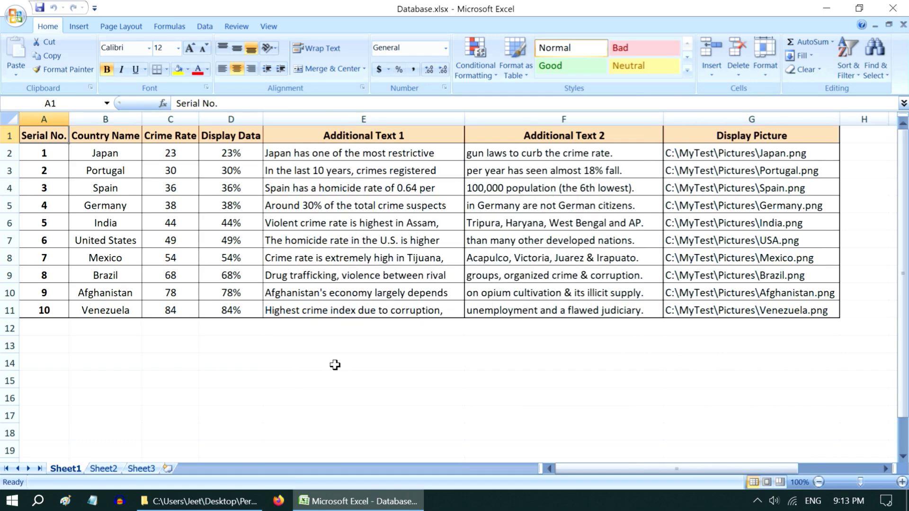
Save the active sheet as Database.csv in CSV (Comma delimited) format.
click(16, 23)
click(37, 132)
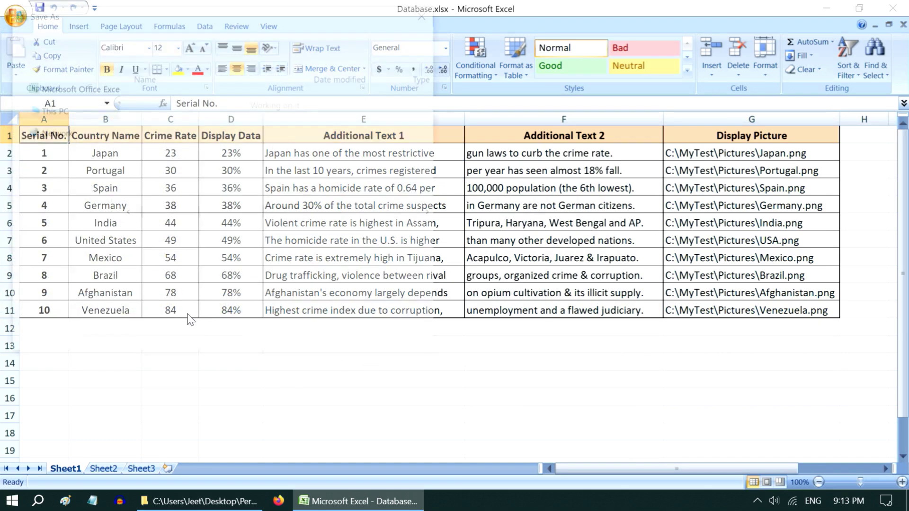
click(160, 252)
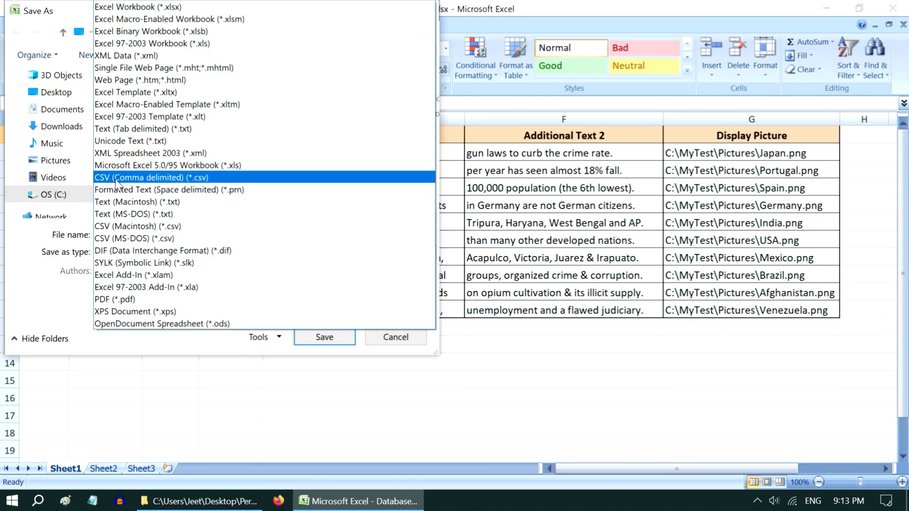
click(198, 177)
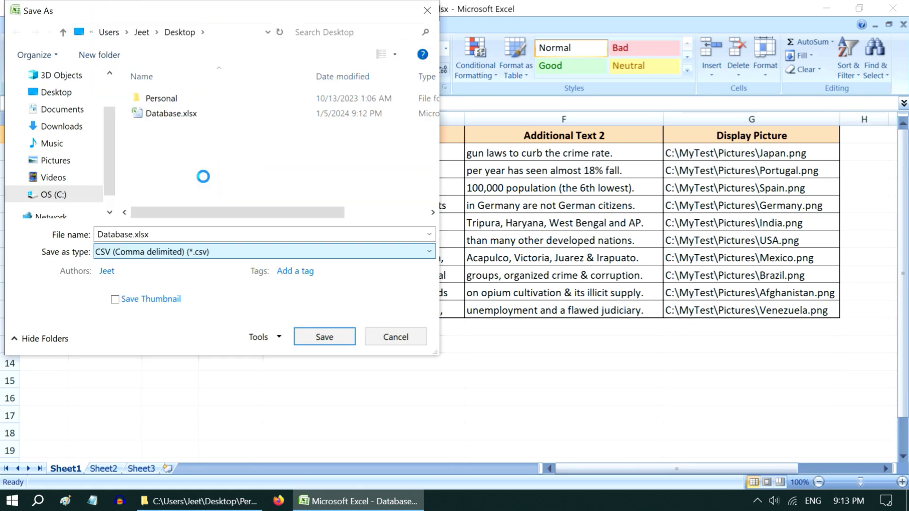
click(324, 337)
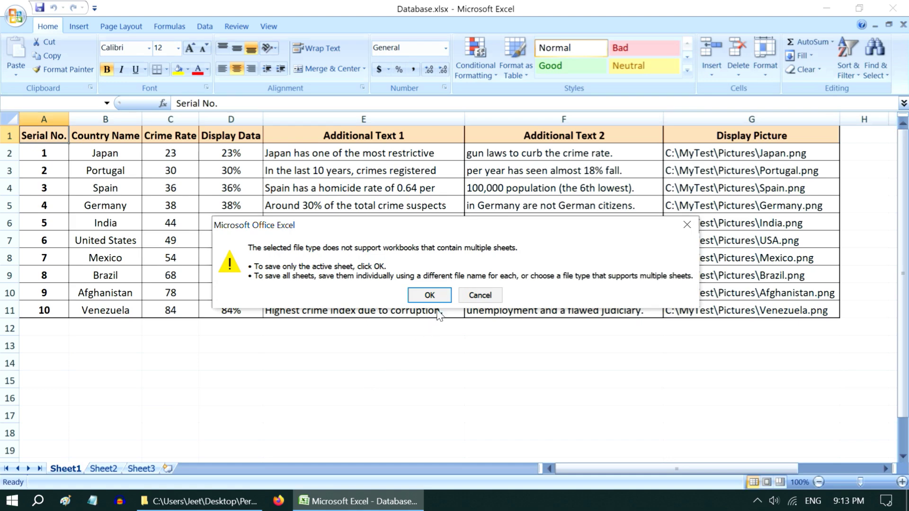
click(432, 295)
click(418, 305)
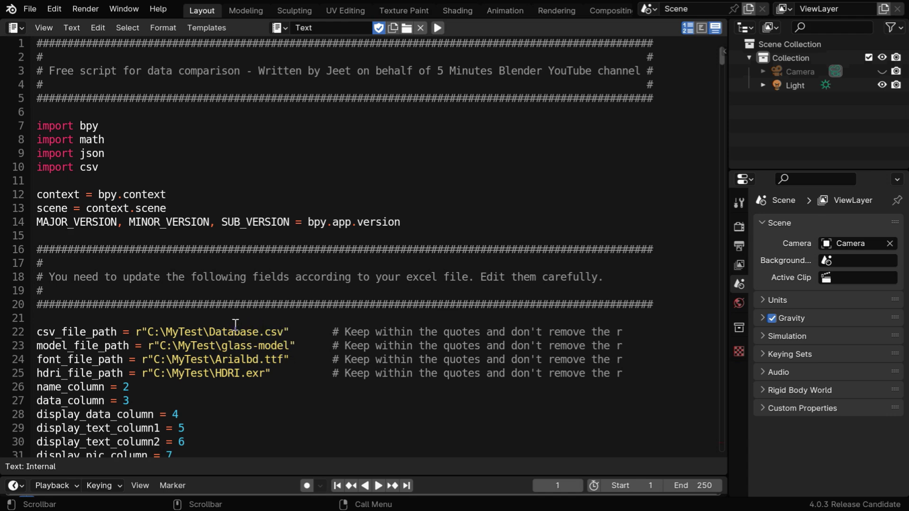
Review the CSV-reading version of the script and its csv_file_path setting.
scroll(302, 382, down, 10)
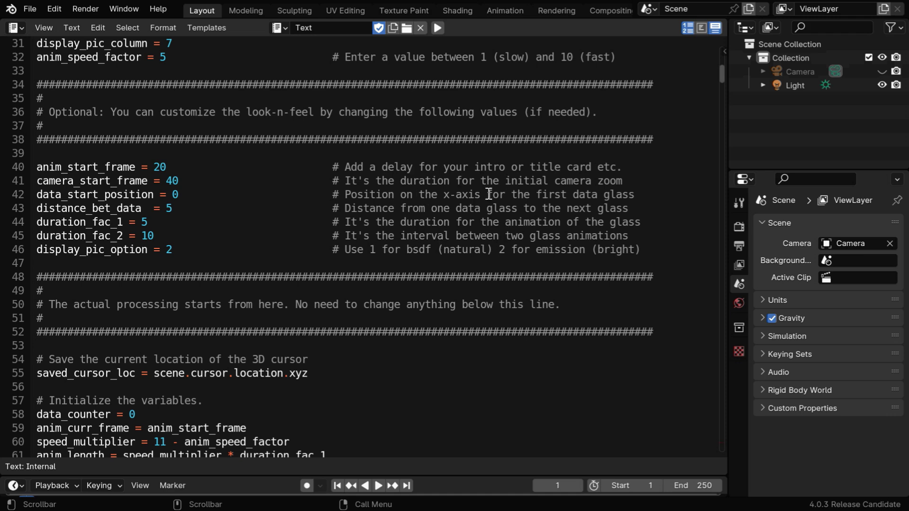
scroll(512, 309, up, 4)
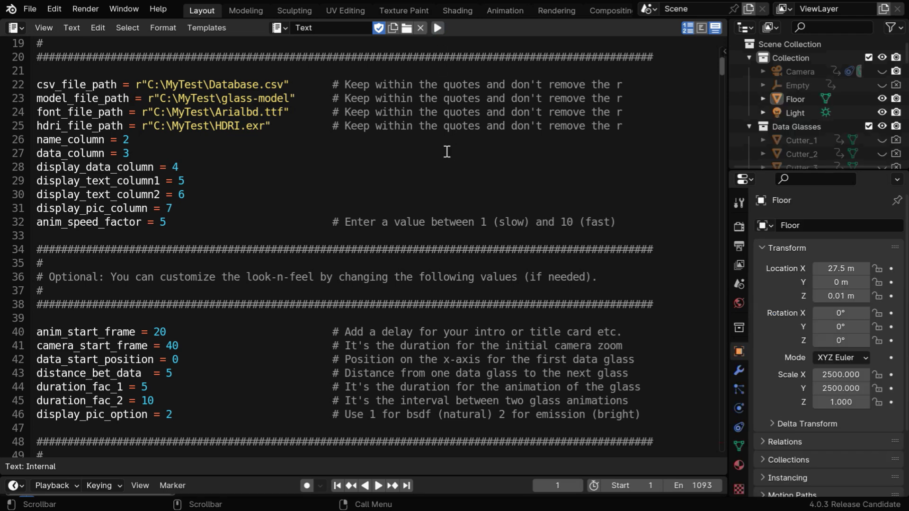
Show the camera view in a 3D Viewport with Rendered shading and play the glass-filling animation.
click(19, 30)
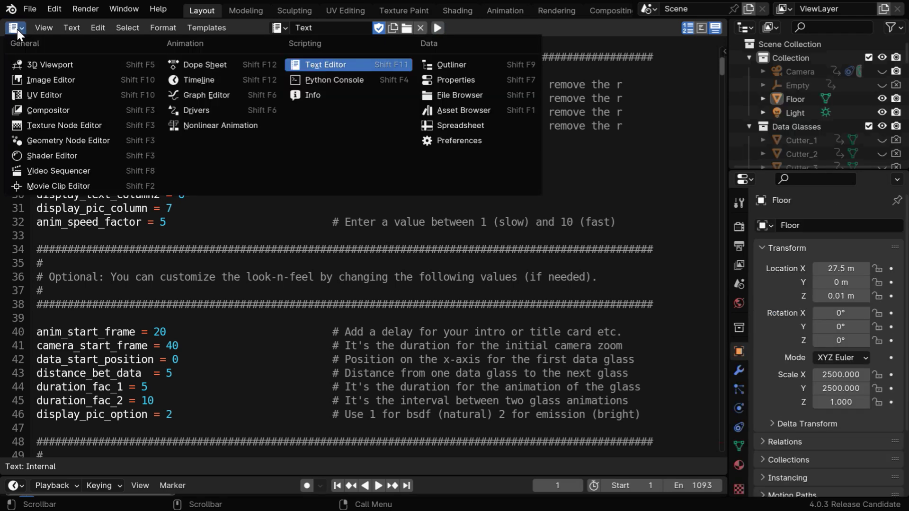
click(32, 61)
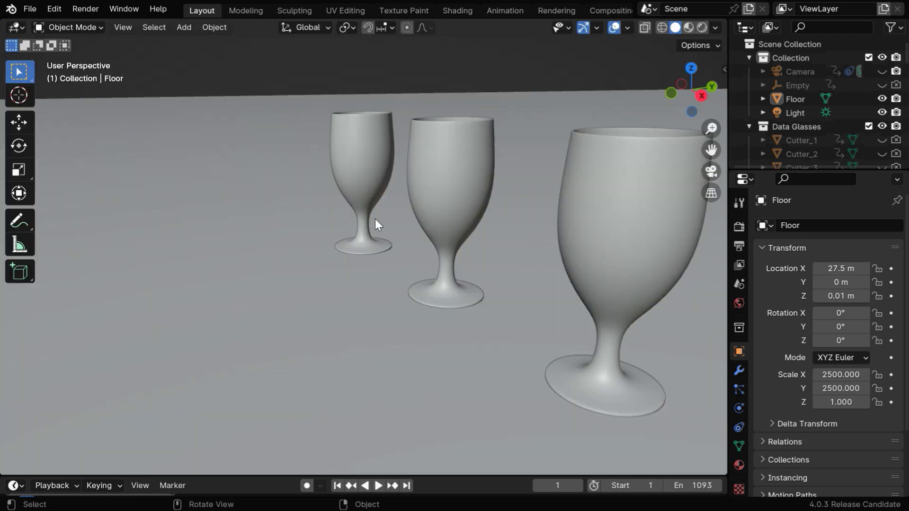
click(715, 174)
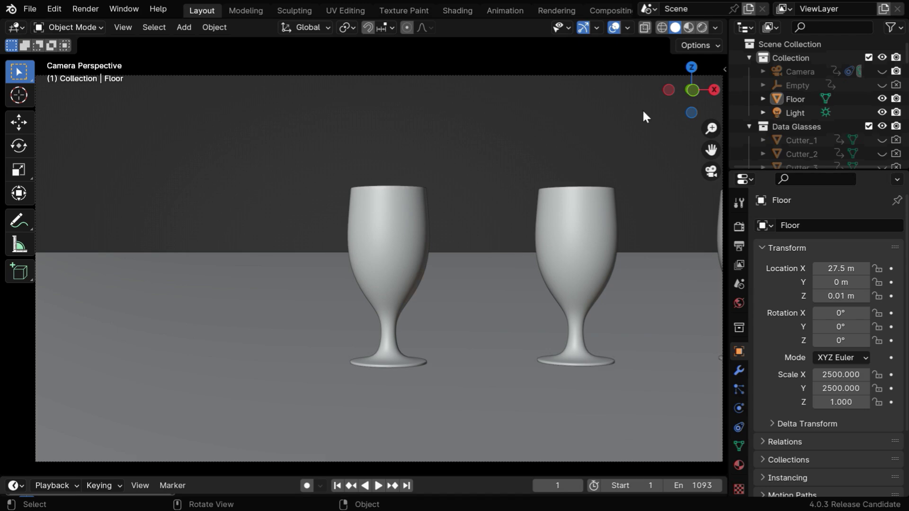
click(701, 28)
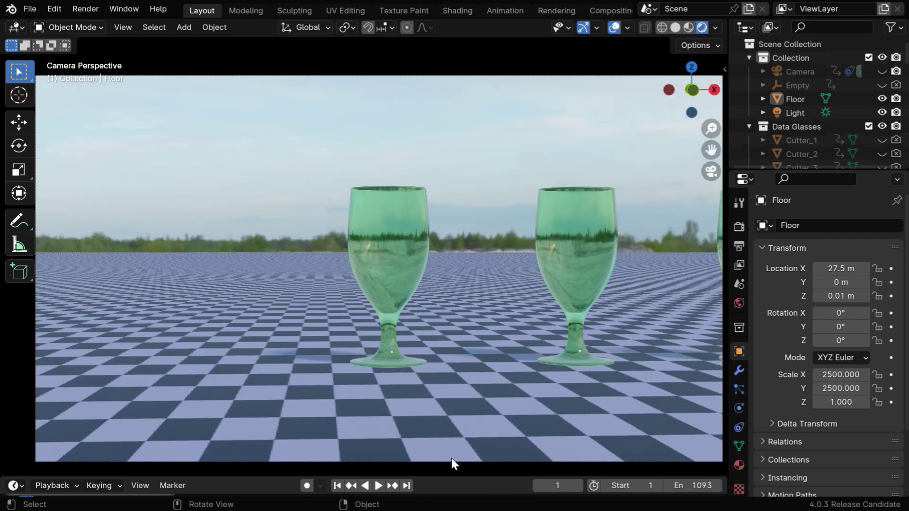
click(382, 484)
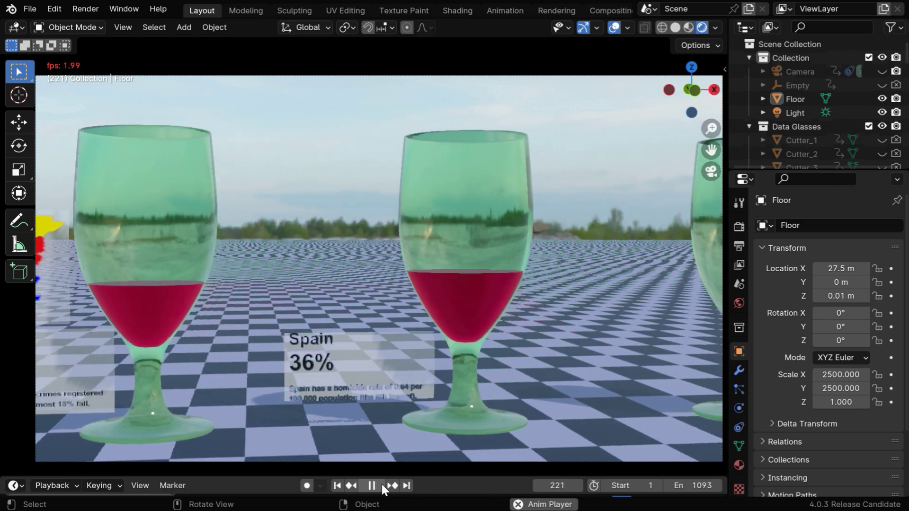
Stop playback, jump to final frame 1093 and leave the camera view.
click(381, 484)
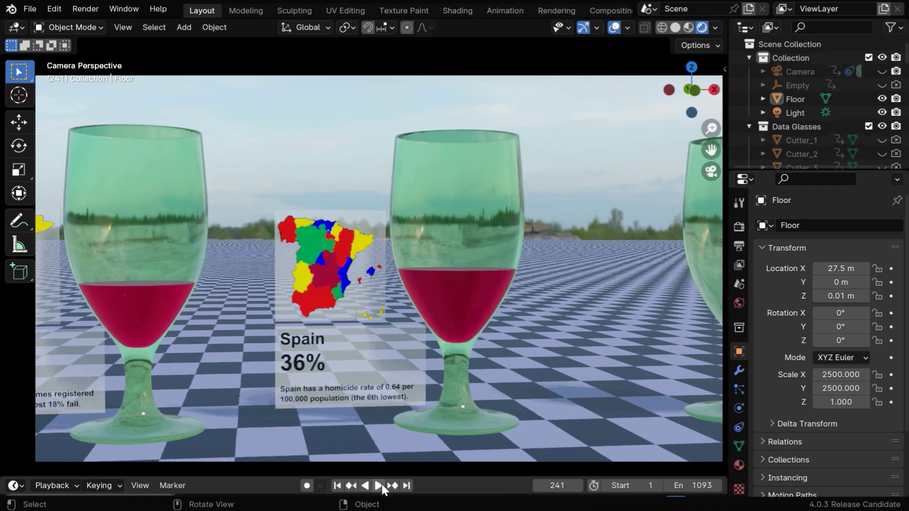
click(407, 485)
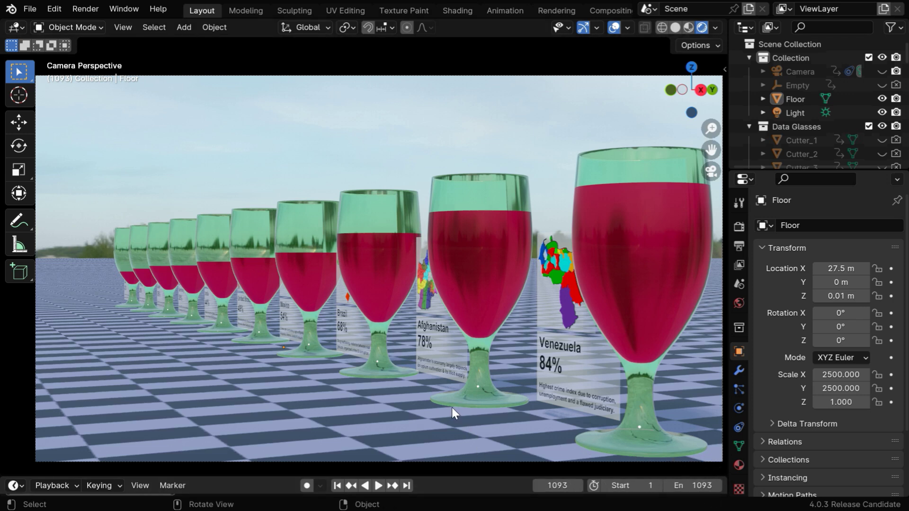
key(KP_0)
Zoom and orbit around the row of red-filled glasses and country labels.
scroll(397, 314, up, 3)
scroll(394, 316, up, 3)
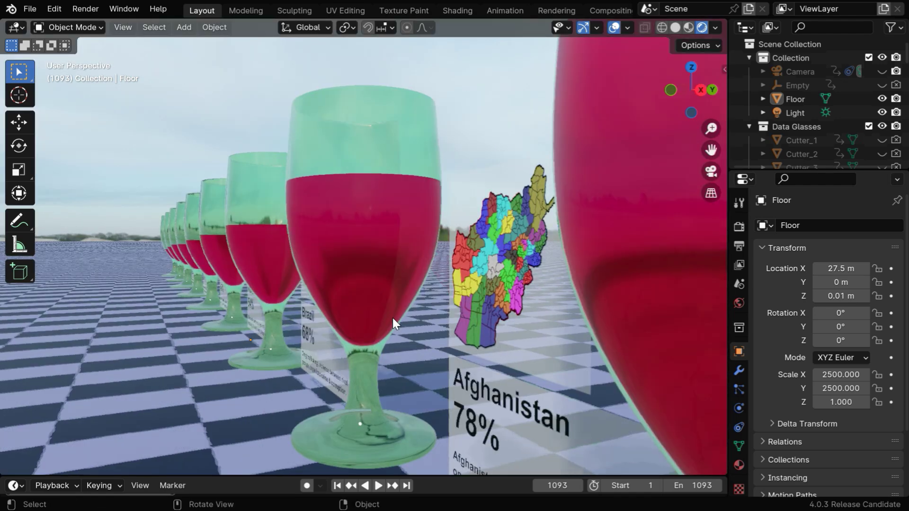
middle_drag(398, 331, 401, 326)
middle_drag(401, 325, 402, 320)
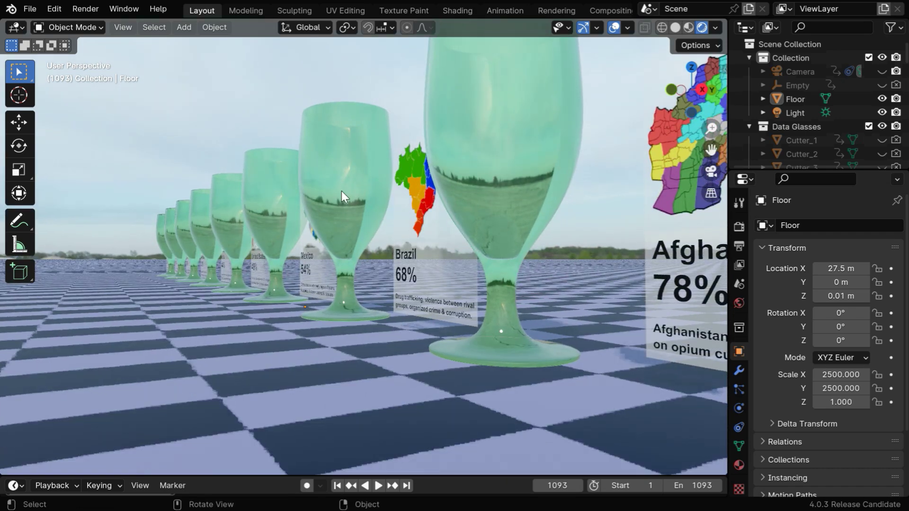
mouse_move(364, 267)
ctrl+middle_down()
mouse_move(365, 288)
mouse_move(390, 314)
ctrl+middle_up()
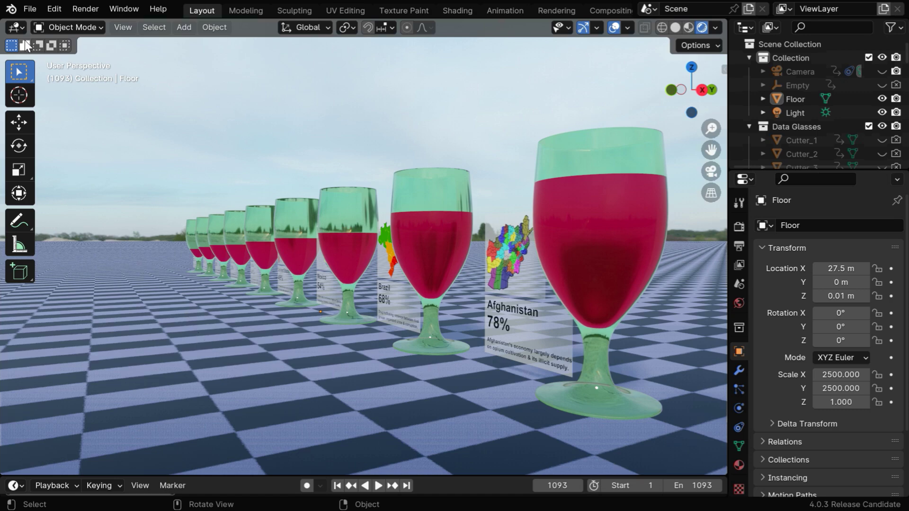
Return to the Text Editor and scroll through the full script, including render_engine_option 2.
click(18, 27)
click(362, 64)
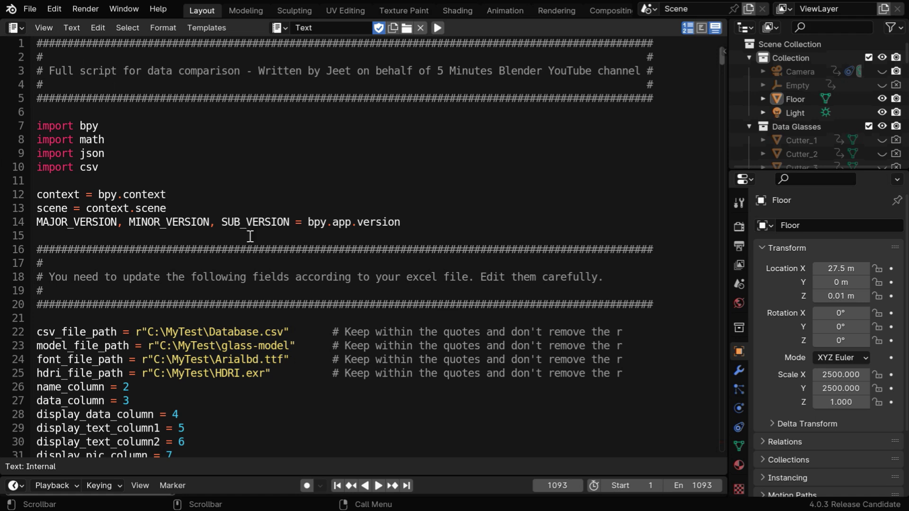
scroll(249, 243, down, 8)
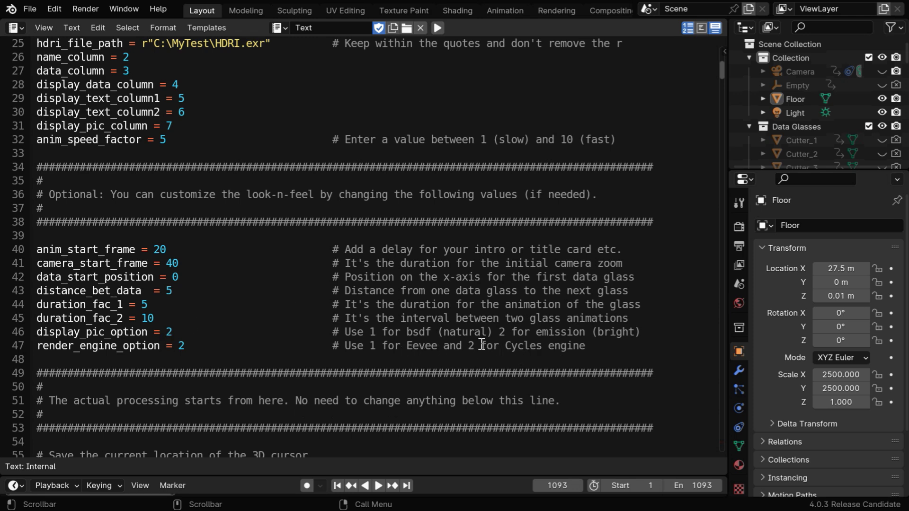
scroll(386, 400, up, 7)
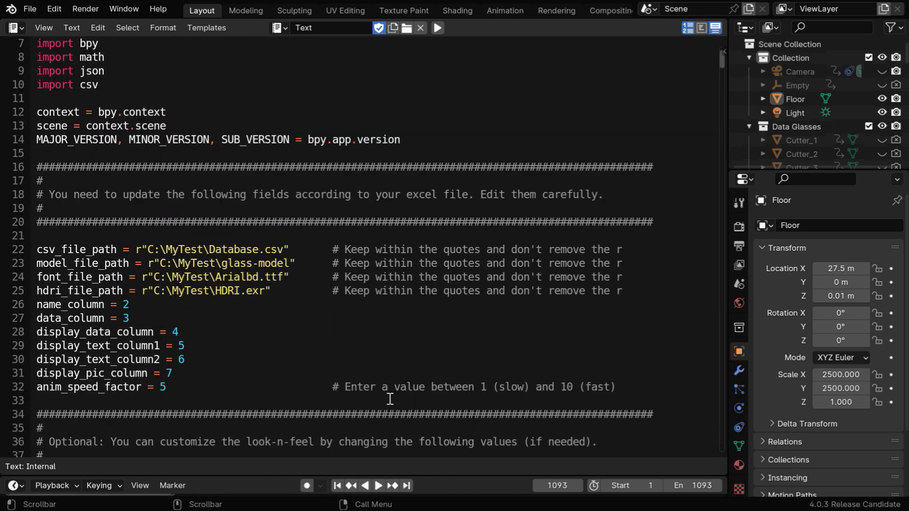
scroll(388, 401, up, 1)
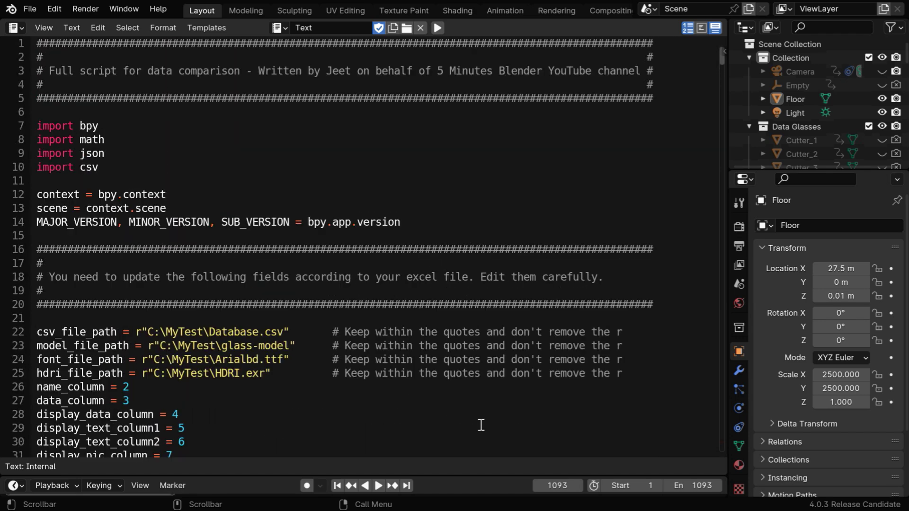